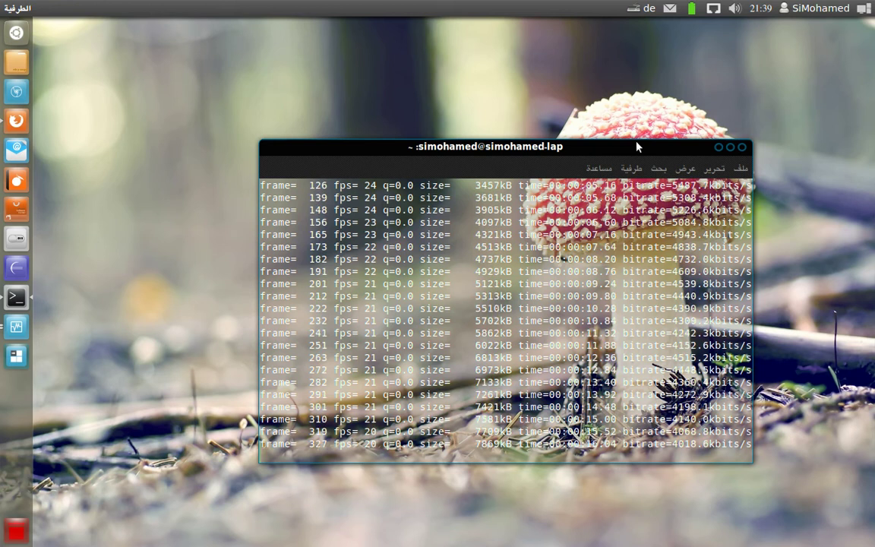
Switch to the VirtualBox Manager and review the Linux virtual machine's details
{"action": "left_click", "coordinate": [17, 328]}
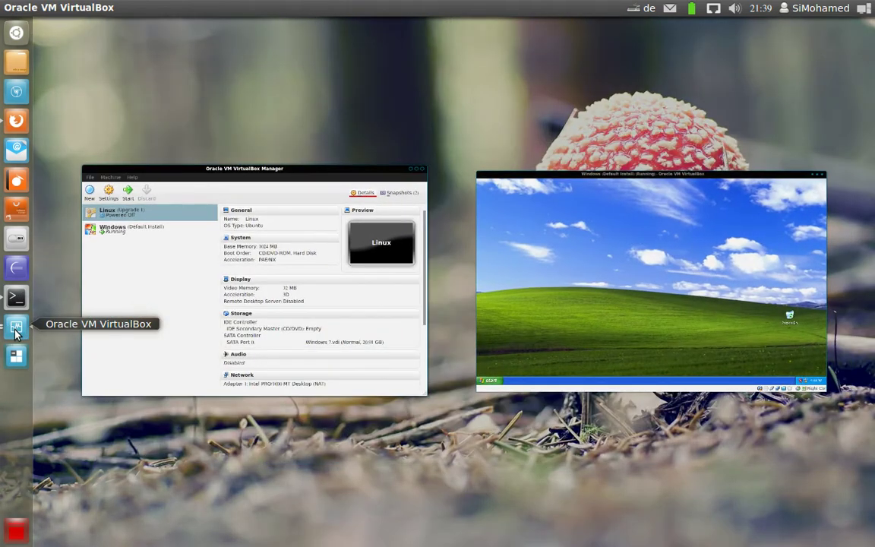
{"action": "left_click", "coordinate": [64, 323]}
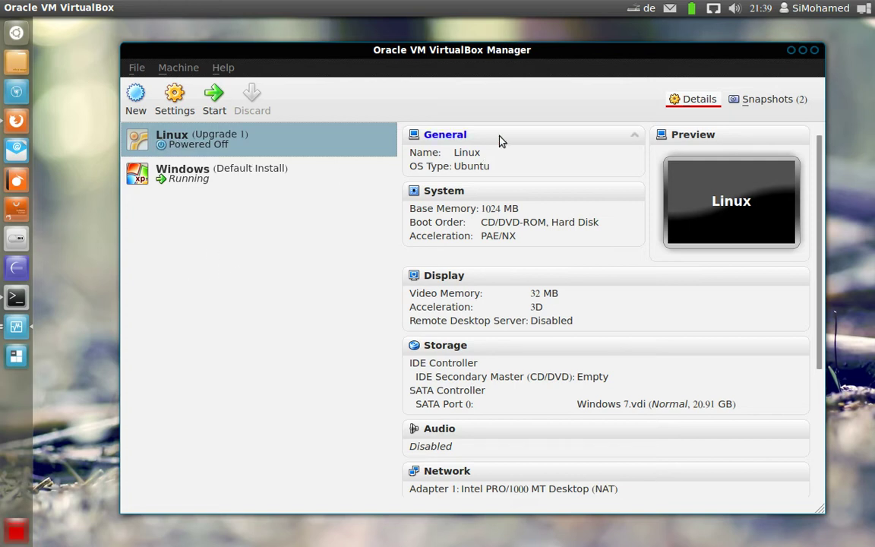
{"action": "scroll", "coordinate": [820, 329], "scroll_direction": "down", "scroll_amount": 4}
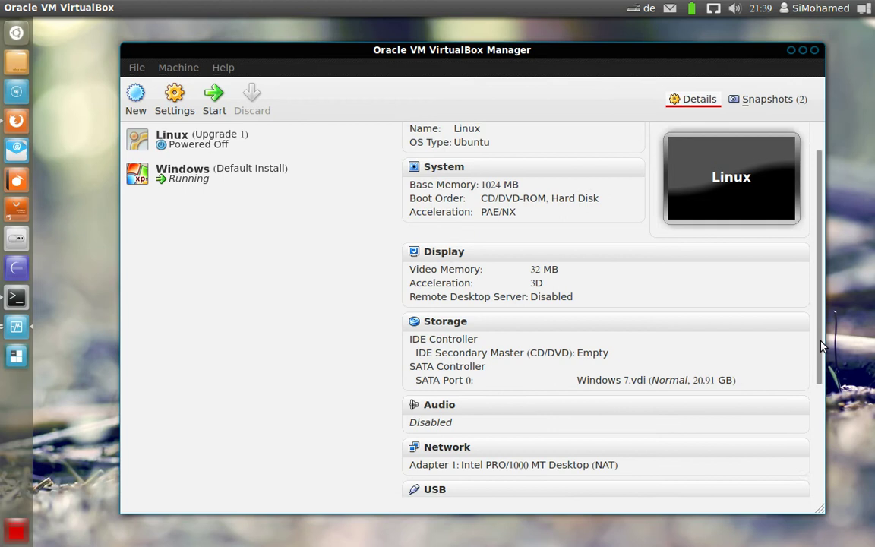
{"action": "scroll", "coordinate": [819, 329], "scroll_direction": "up", "scroll_amount": 4}
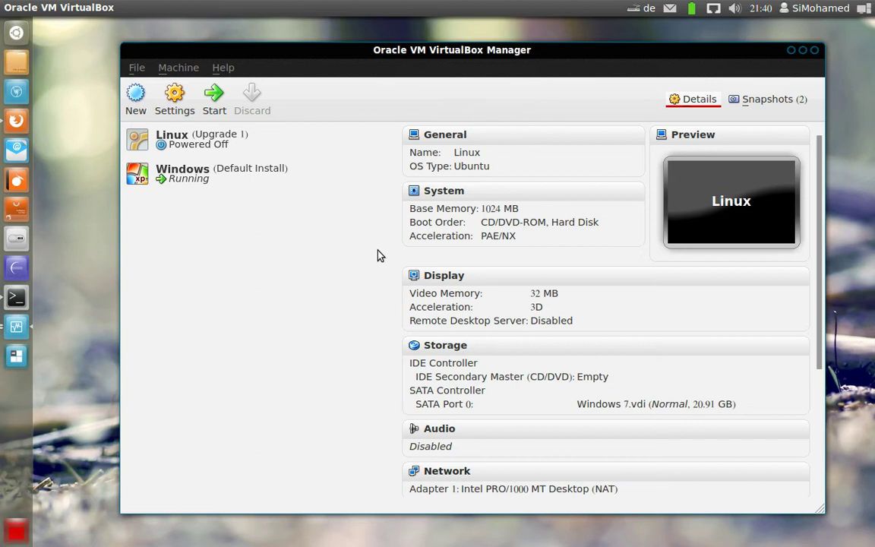
{"action": "left_click", "coordinate": [199, 139]}
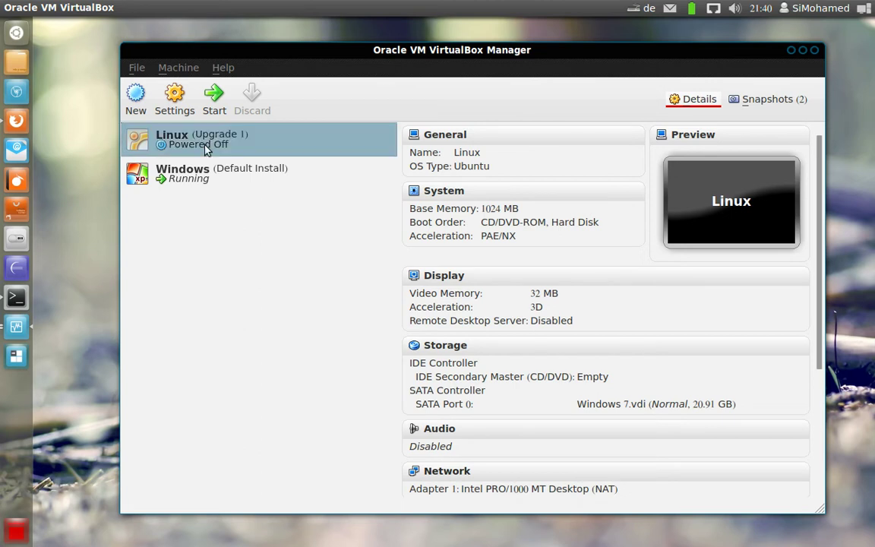
Examine the Linux virtual machine's snapshot tree, including the New Install and Upgrade 1 snapshots
{"action": "left_click", "coordinate": [754, 102]}
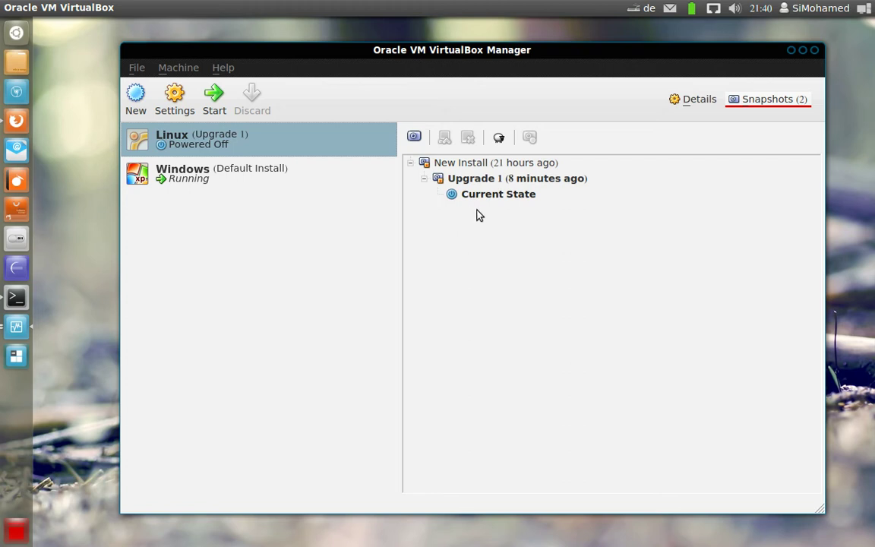
{"action": "left_click", "coordinate": [494, 163]}
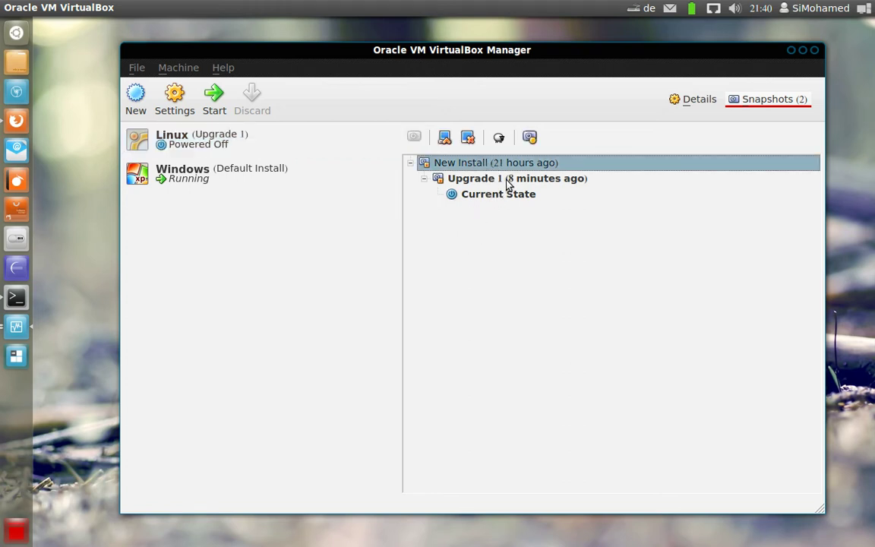
{"action": "left_click", "coordinate": [486, 181]}
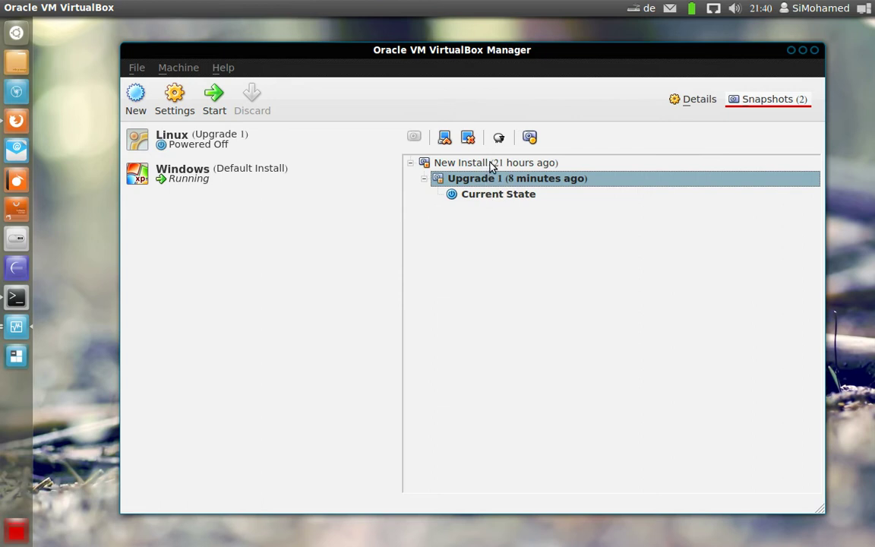
{"action": "left_click", "coordinate": [498, 163]}
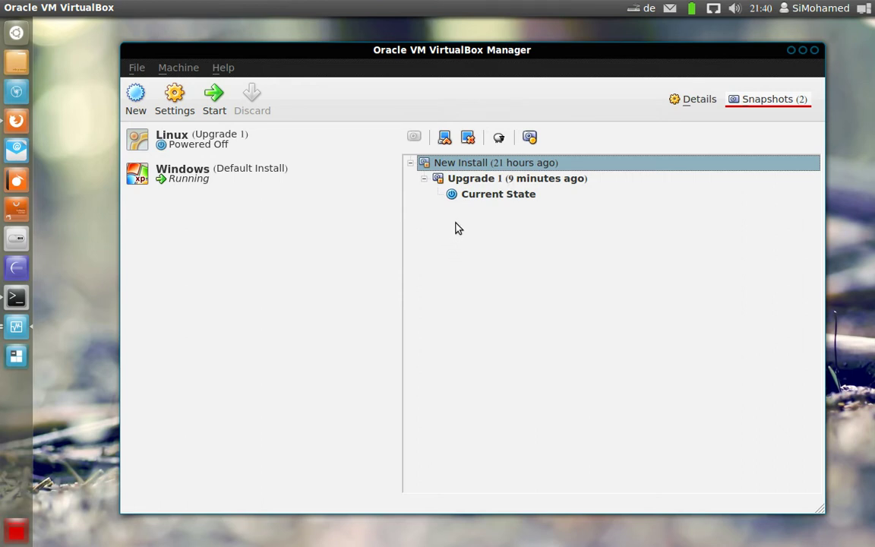
Take a snapshot of the Linux virtual machine's current state named Snapshot 1, with no description
{"action": "left_click", "coordinate": [489, 197]}
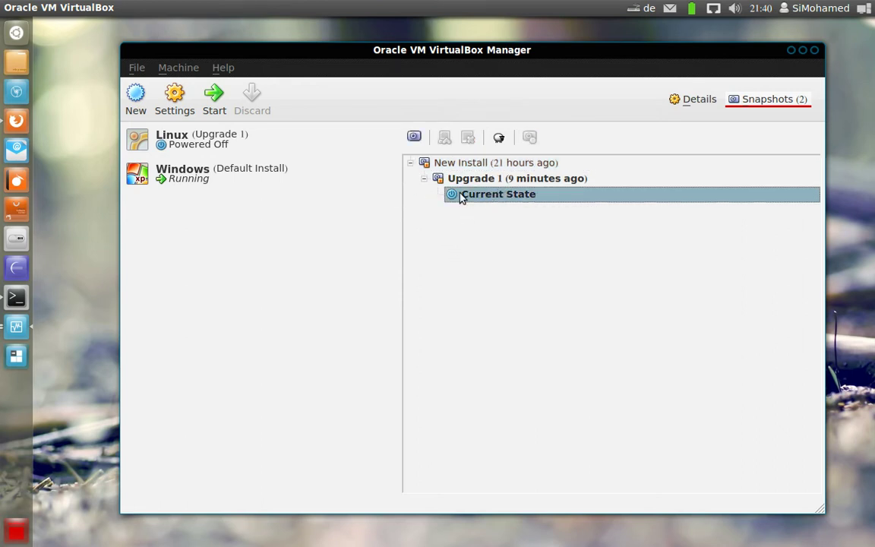
{"action": "mouse_move", "coordinate": [459, 196]}
{"action": "left_click", "coordinate": [414, 138]}
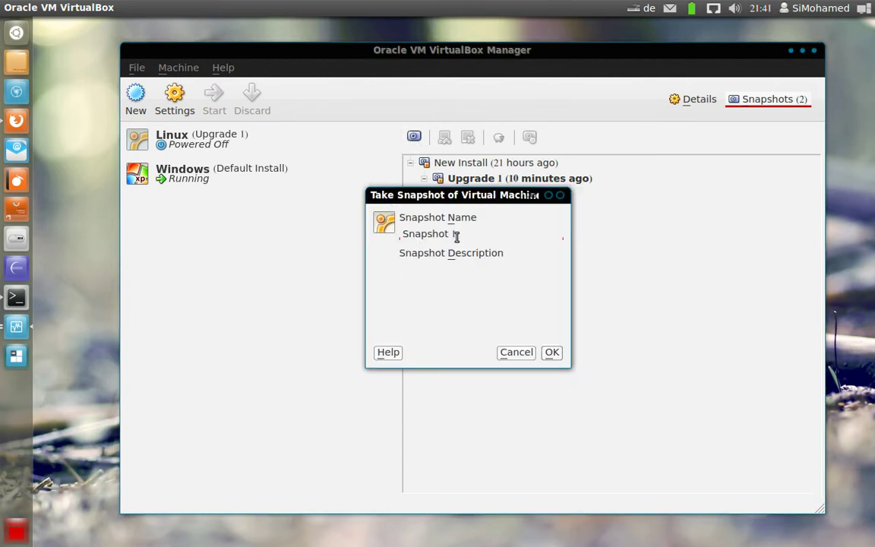
{"action": "left_click_drag", "start_coordinate": [455, 233], "coordinate": [400, 233]}
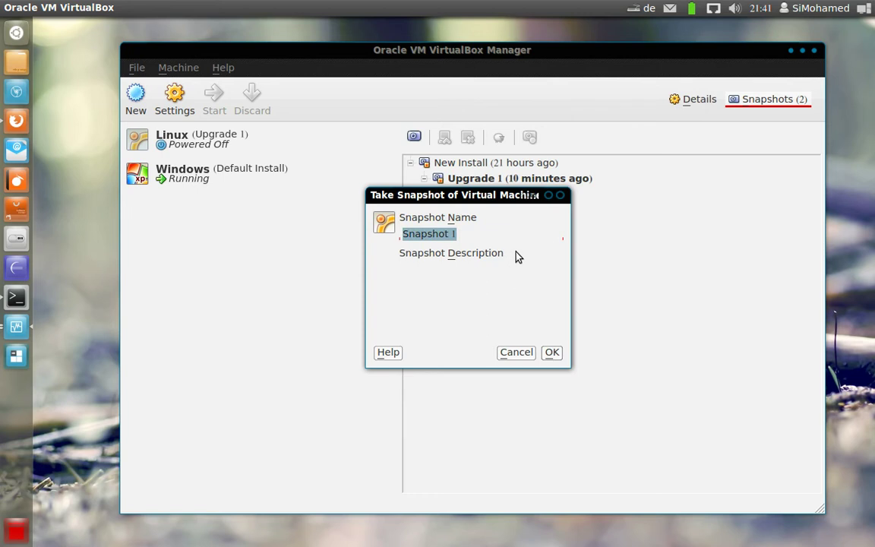
{"action": "left_click", "coordinate": [438, 293]}
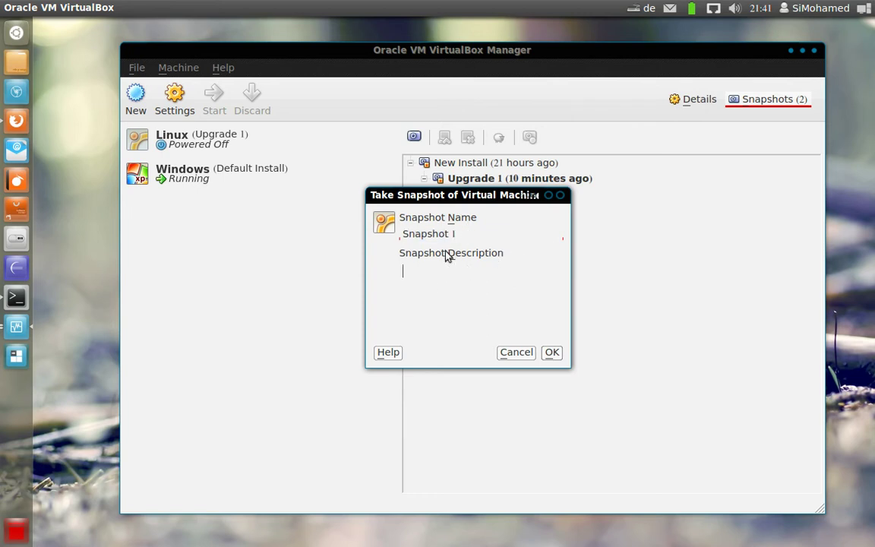
{"action": "left_click", "coordinate": [551, 352]}
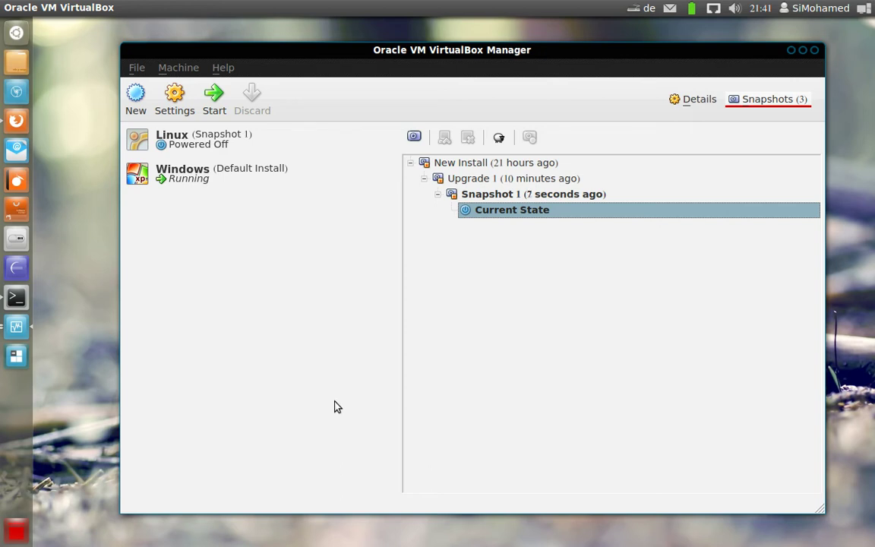
Review the Windows virtual machine's details and its Default Install snapshot
{"action": "left_click", "coordinate": [693, 100]}
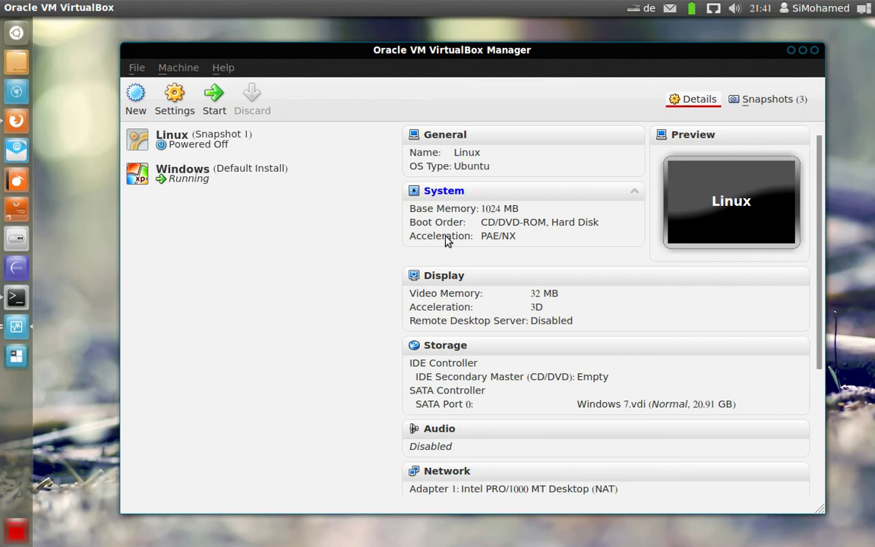
{"action": "left_click", "coordinate": [239, 185]}
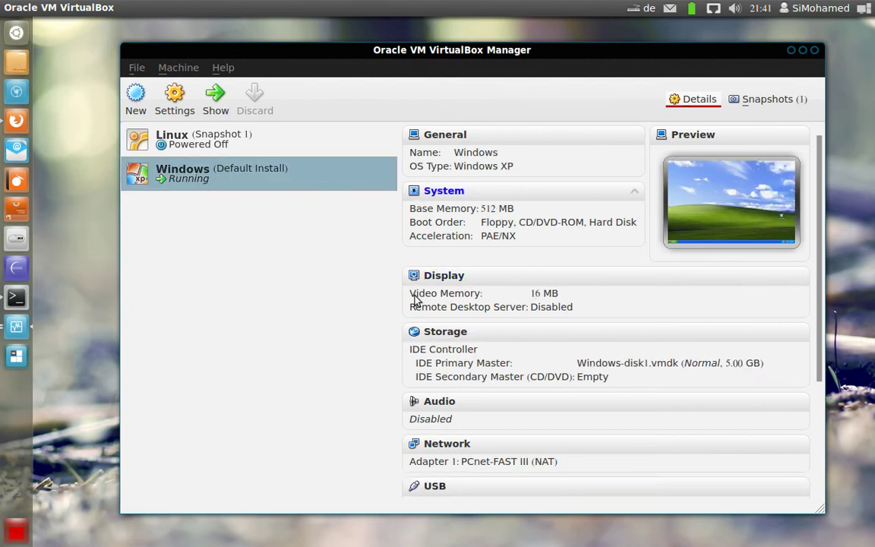
{"action": "left_click", "coordinate": [28, 326]}
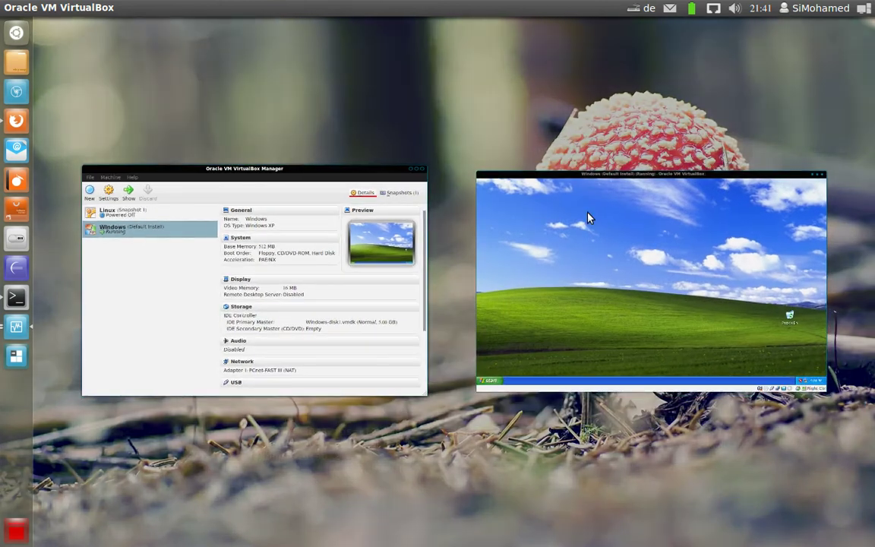
{"action": "left_click", "coordinate": [153, 237]}
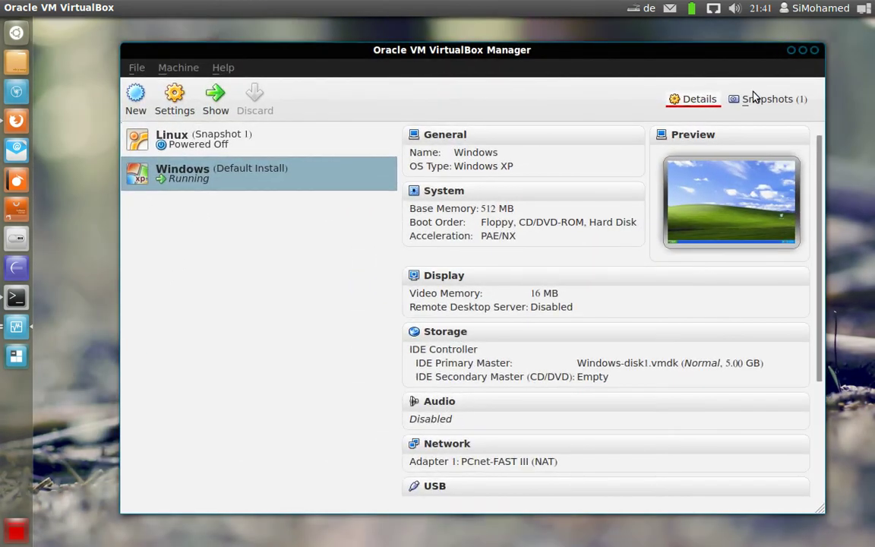
{"action": "left_click", "coordinate": [764, 99]}
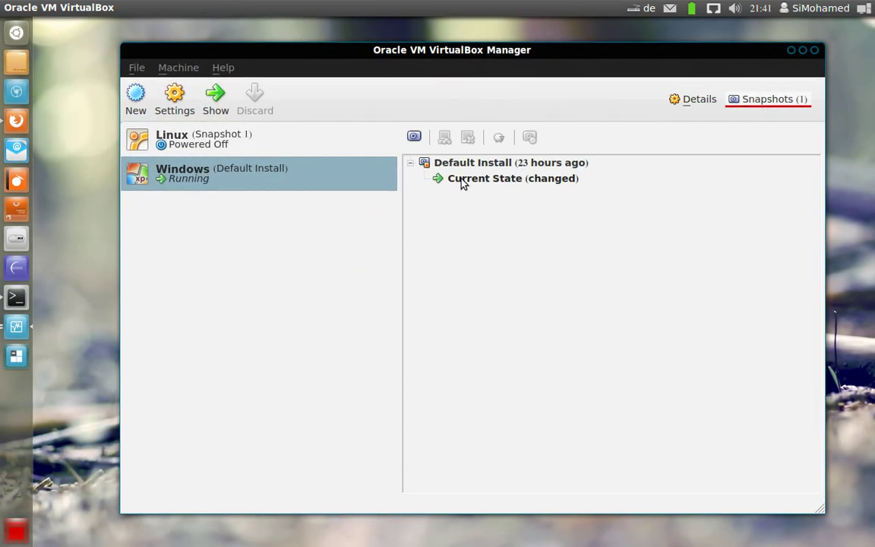
{"action": "left_click", "coordinate": [540, 169]}
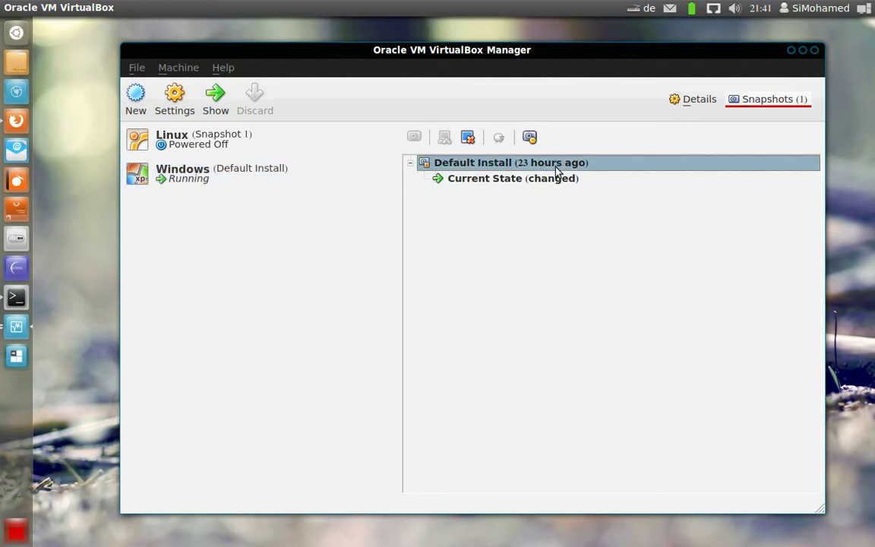
Create a folder named "dont delete me" on the desktop of the running Windows virtual machine
{"action": "left_click", "coordinate": [16, 327]}
{"action": "left_click", "coordinate": [515, 216]}
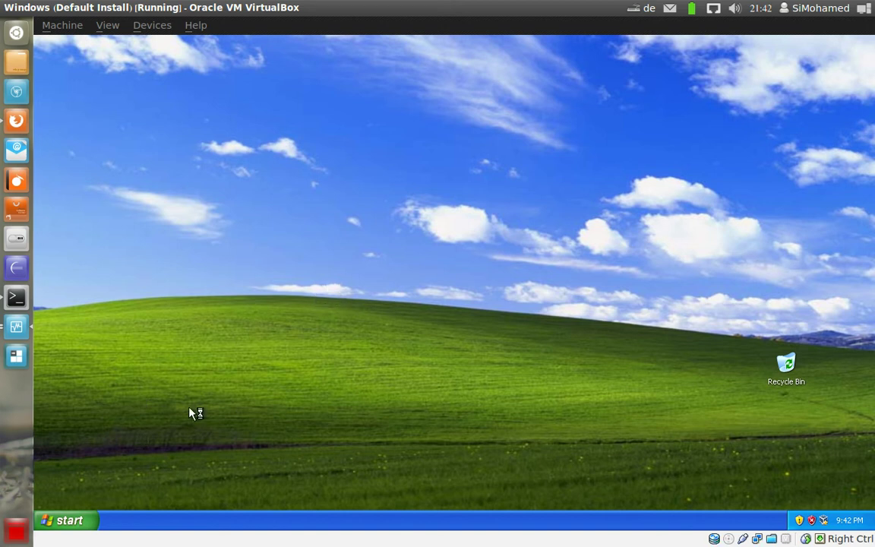
{"action": "right_click", "coordinate": [405, 146]}
{"action": "mouse_move", "coordinate": [454, 212]}
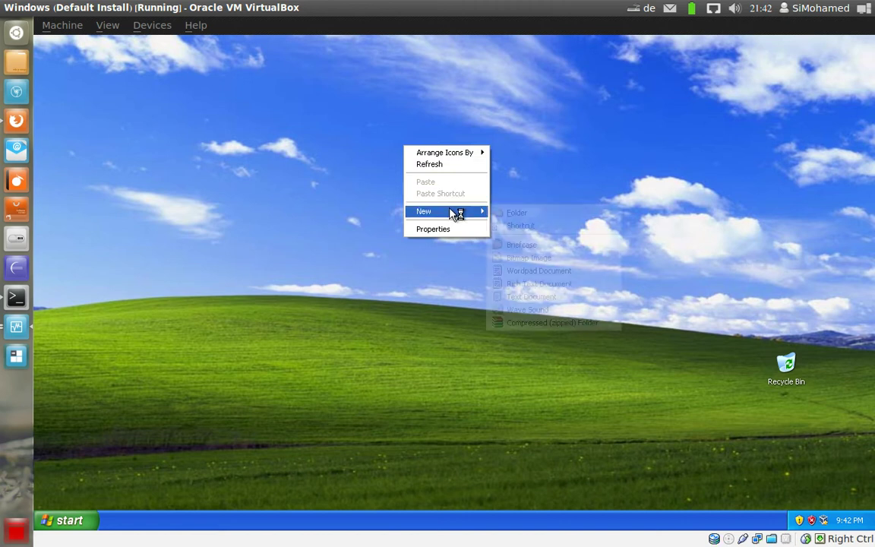
{"action": "left_click", "coordinate": [533, 213]}
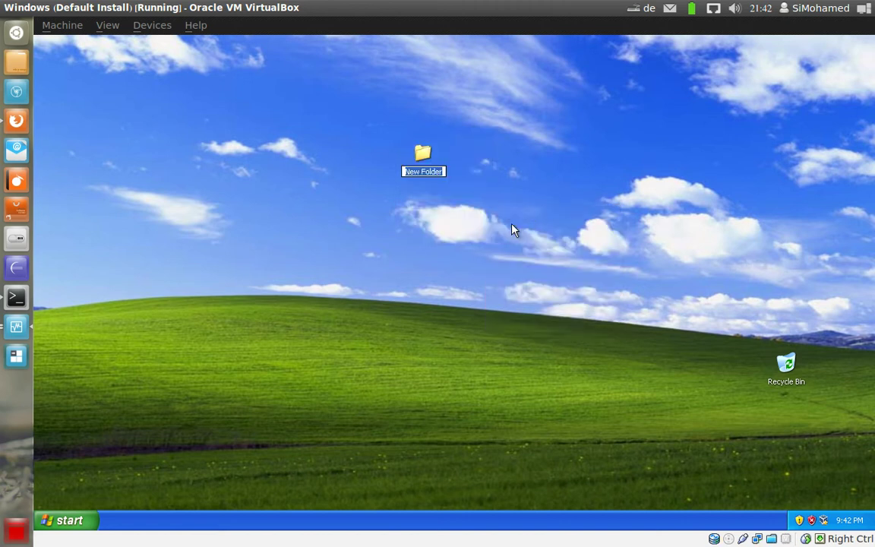
{"action": "type", "text": "dont "}
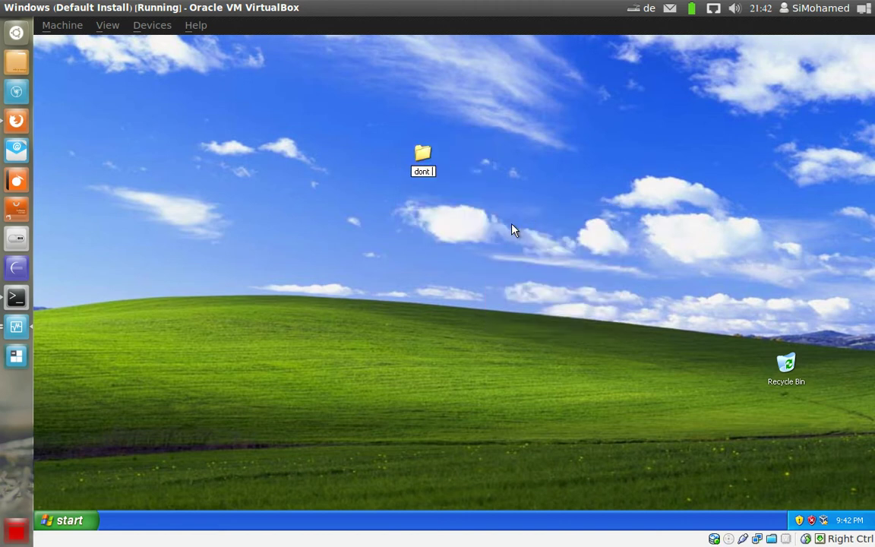
{"action": "type", "text": "delete me"}
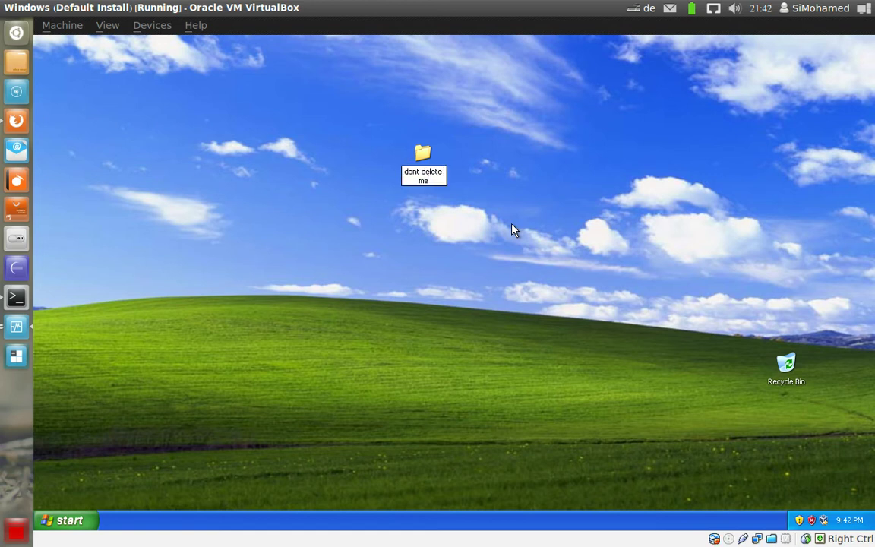
{"action": "key", "text": "Return"}
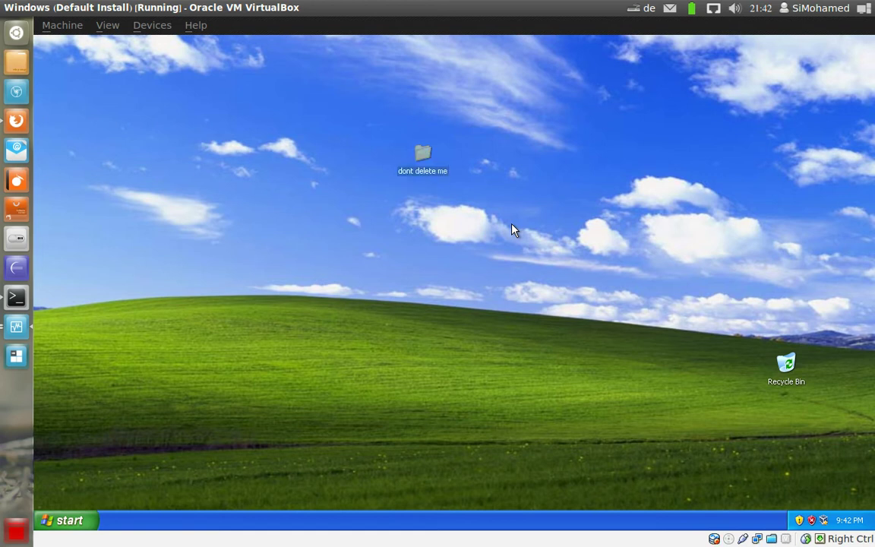
{"action": "left_click", "coordinate": [514, 213]}
Turn off the Windows XP guest without installing updates
{"action": "left_click", "coordinate": [67, 520]}
{"action": "left_click", "coordinate": [244, 496]}
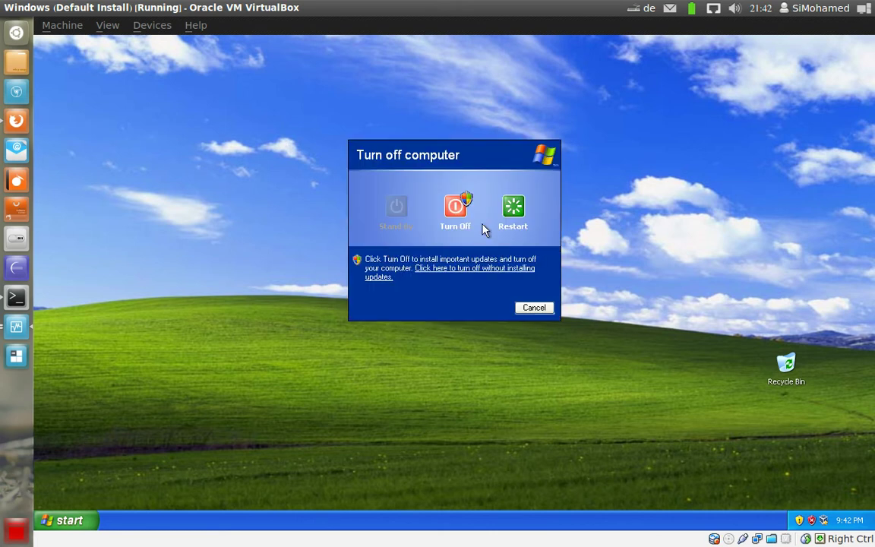
{"action": "left_click", "coordinate": [454, 267]}
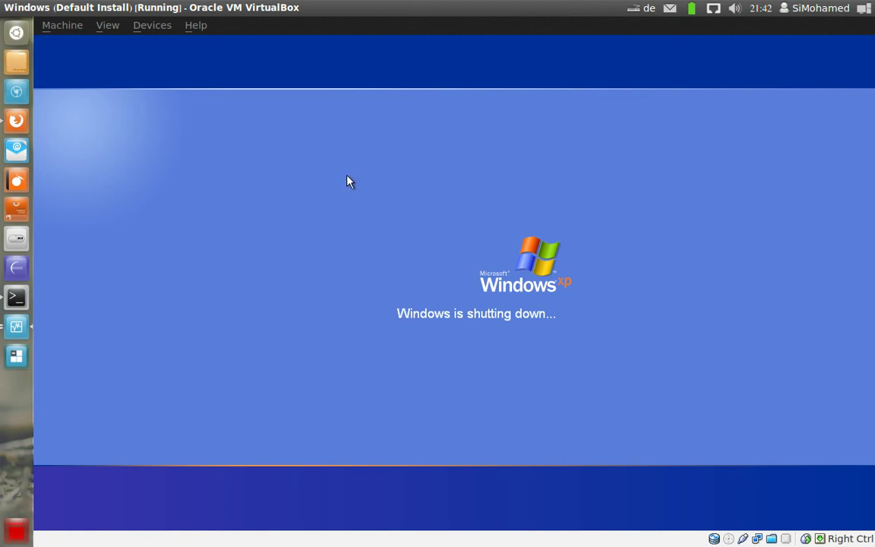
Restore the Windows virtual machine's Default Install snapshot without creating a snapshot of the current machine state
{"action": "left_click", "coordinate": [16, 326]}
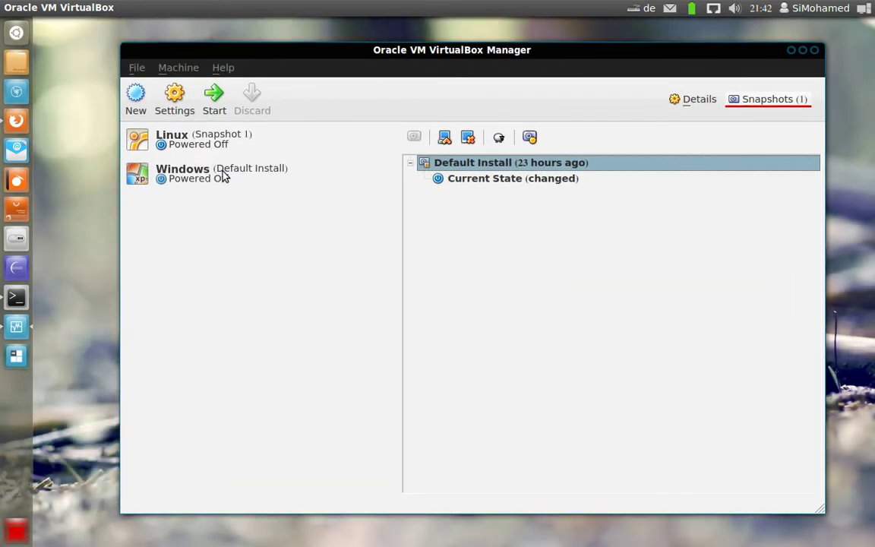
{"action": "left_click", "coordinate": [225, 178]}
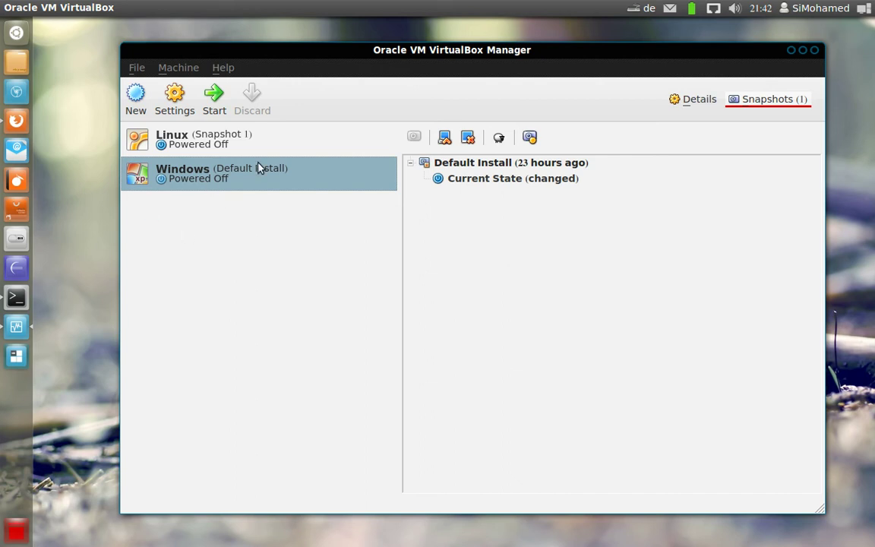
{"action": "left_click", "coordinate": [495, 165]}
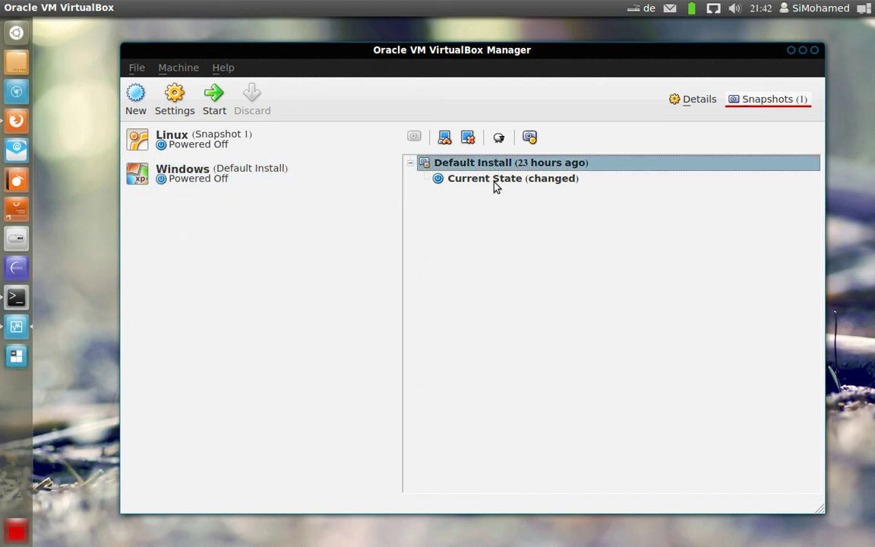
{"action": "left_click", "coordinate": [445, 139]}
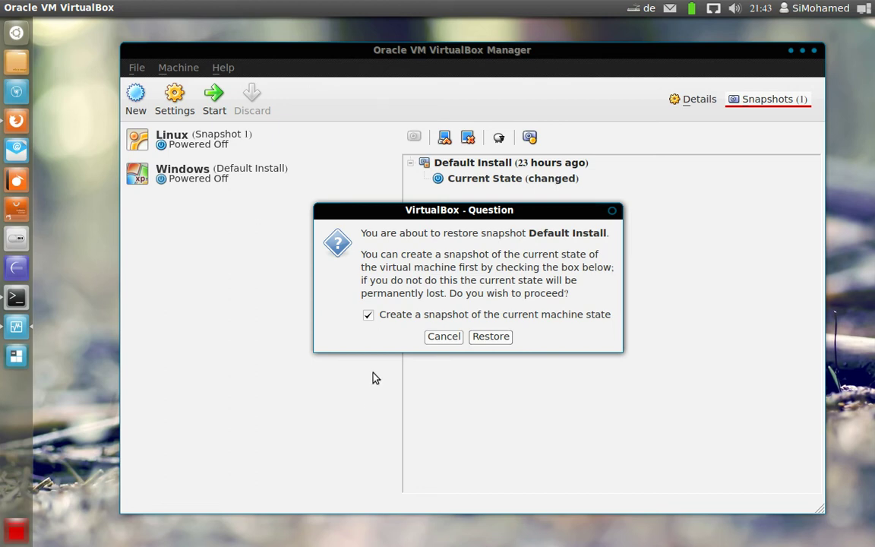
{"action": "left_click", "coordinate": [378, 314]}
{"action": "left_click", "coordinate": [490, 337]}
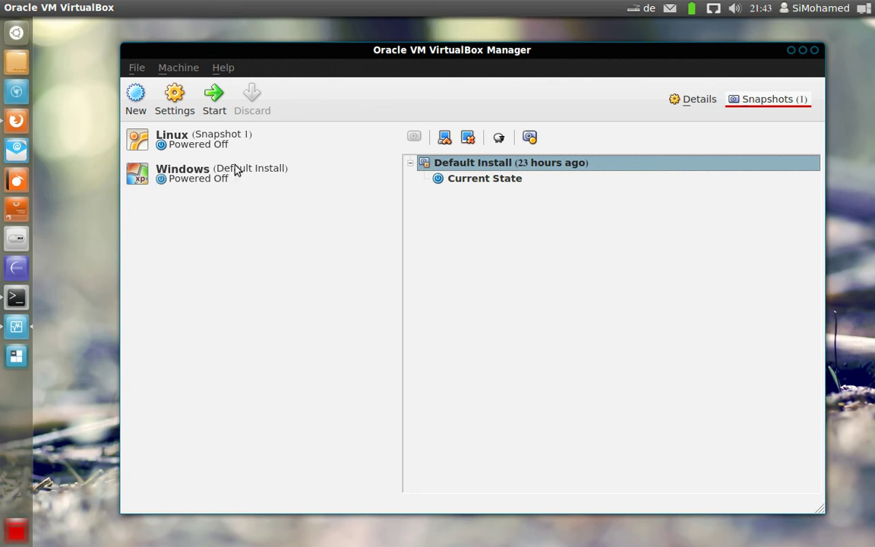
Start the restored Windows virtual machine and boot it with Start Windows Normally
{"action": "left_click", "coordinate": [191, 156]}
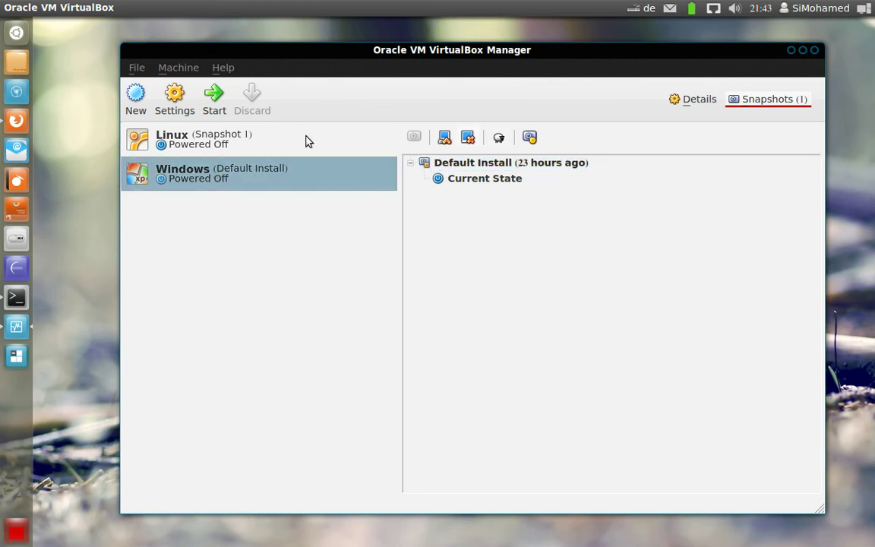
{"action": "left_click", "coordinate": [215, 110]}
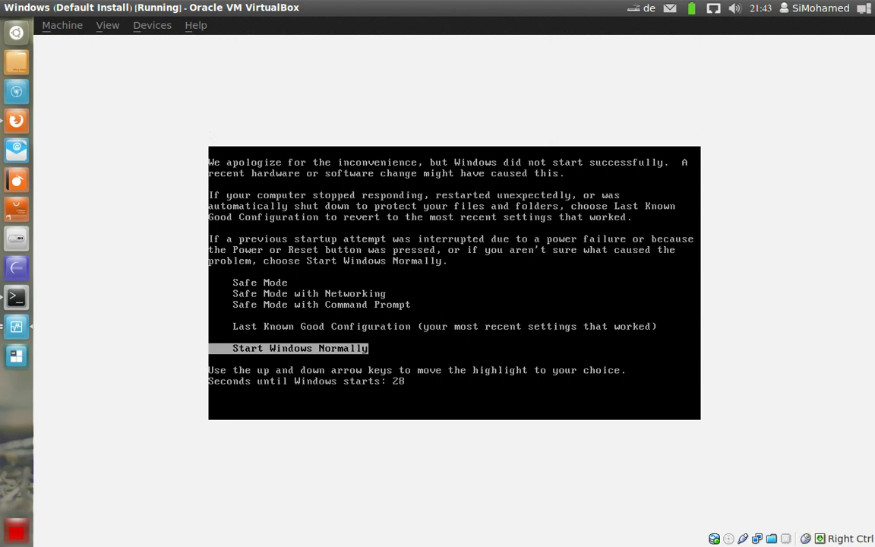
{"action": "key", "text": "Return"}
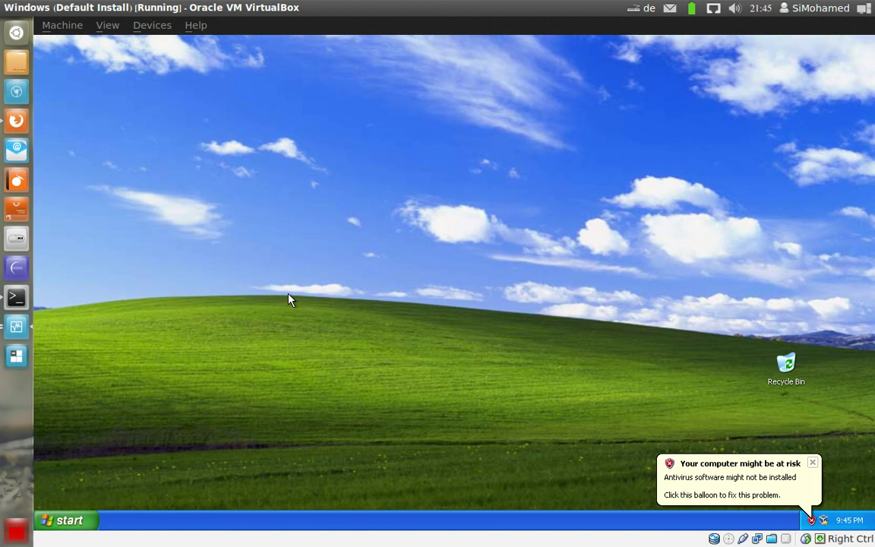
Return to the VirtualBox Manager, select the Windows virtual machine, and switch to the terminal
{"action": "left_click", "coordinate": [18, 326]}
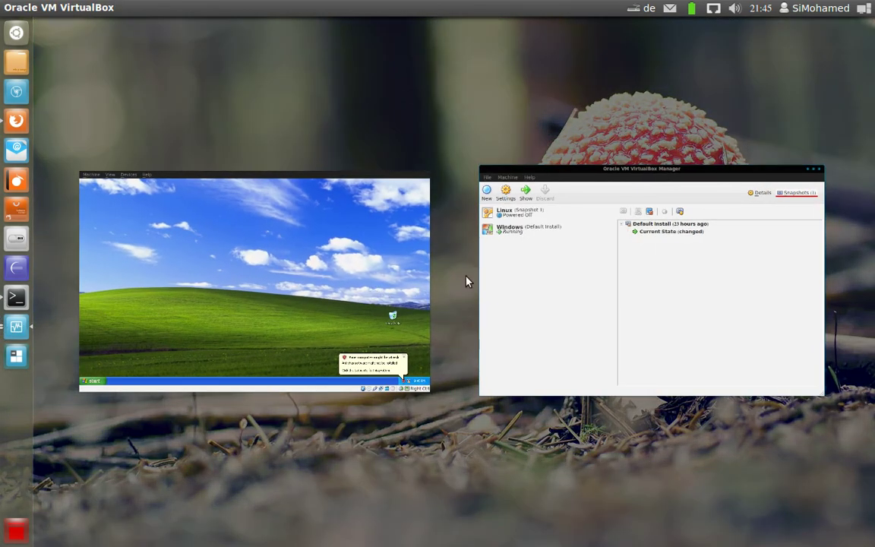
{"action": "left_click", "coordinate": [487, 258]}
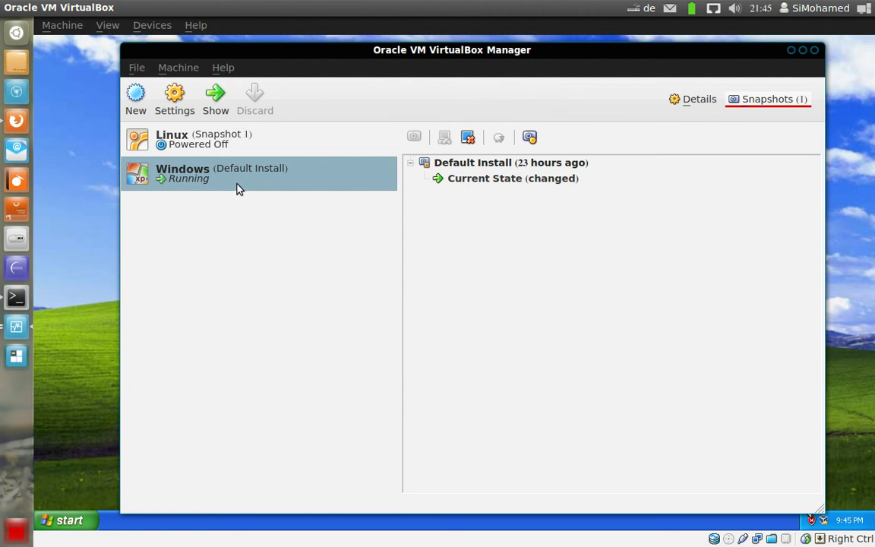
{"action": "key", "text": "alt"}
{"action": "key", "text": "alt+Tab"}
{"action": "key", "text": "alt+Tab"}
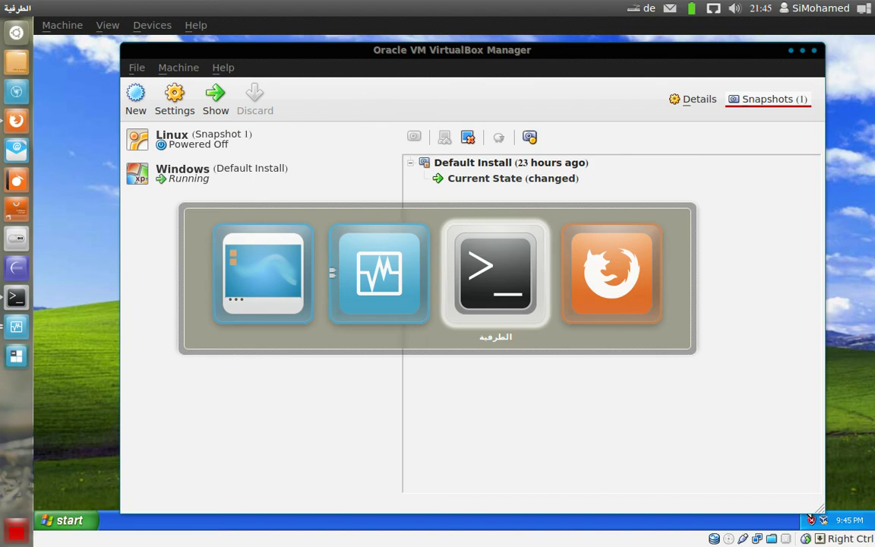